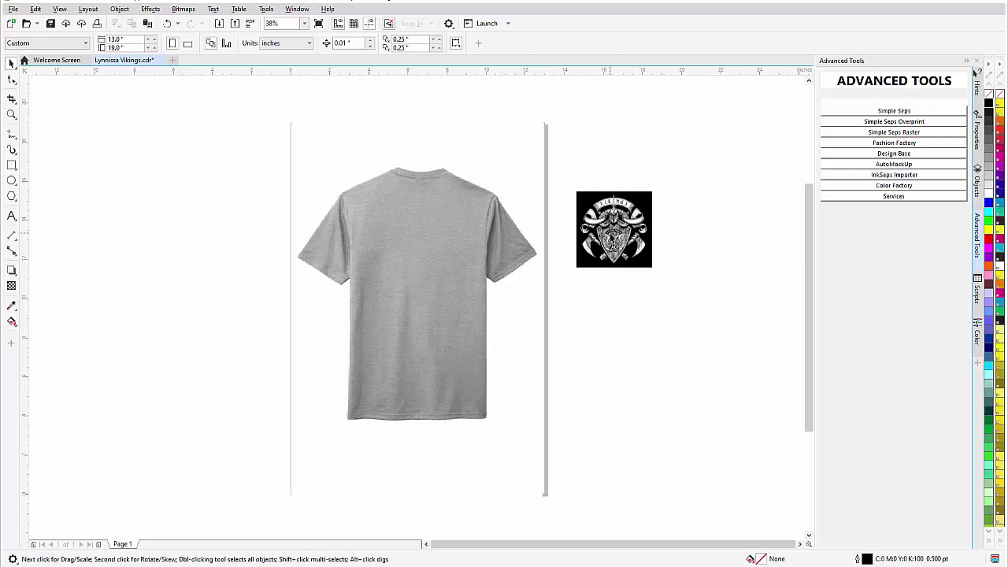
Enlarge the Vikings crest bitmap to about 251% and resample it to 300 × 300 dpi
left_click(607, 251)
left_click_drag(655, 270, 760, 465)
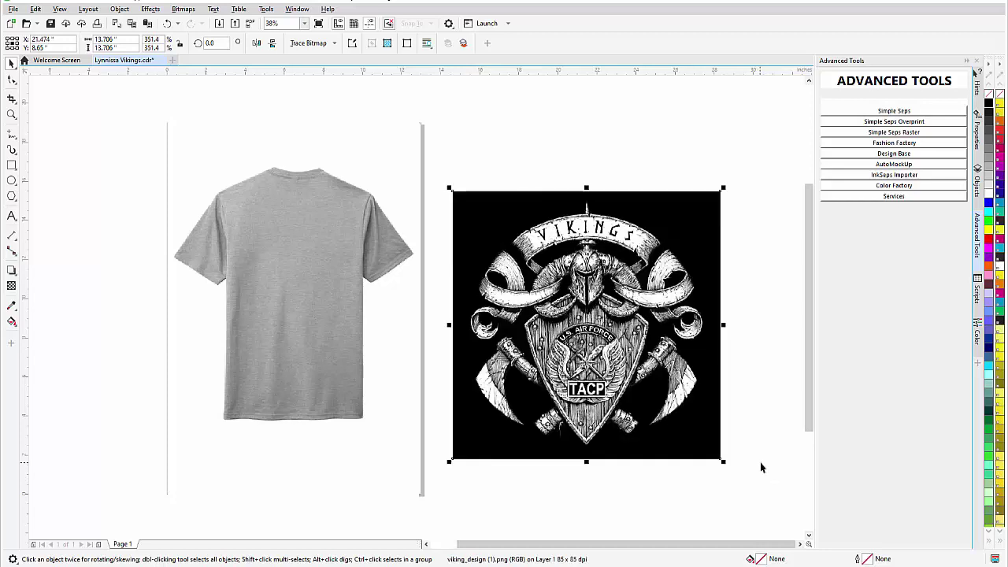
left_click(184, 9)
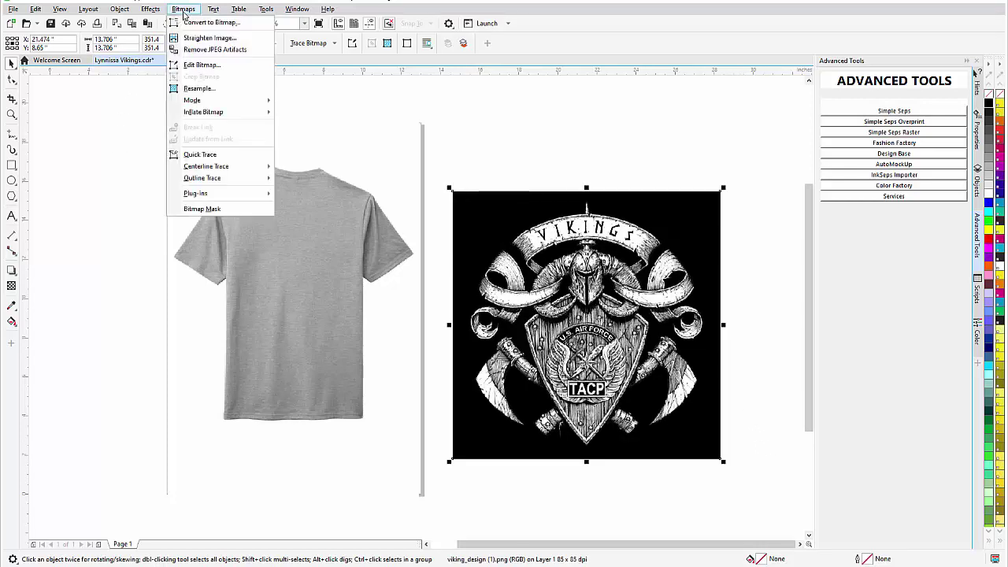
left_click(199, 89)
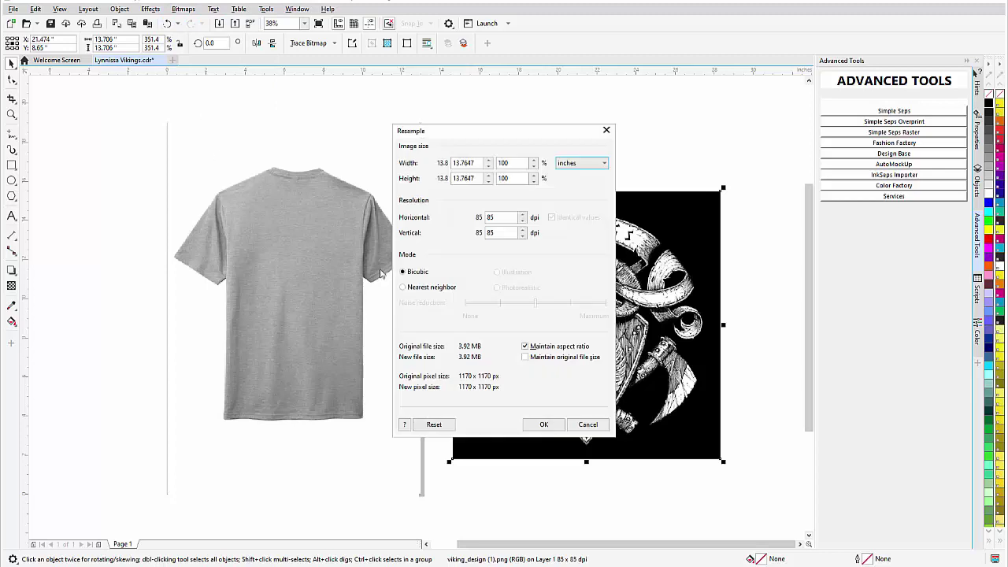
double_click(495, 220)
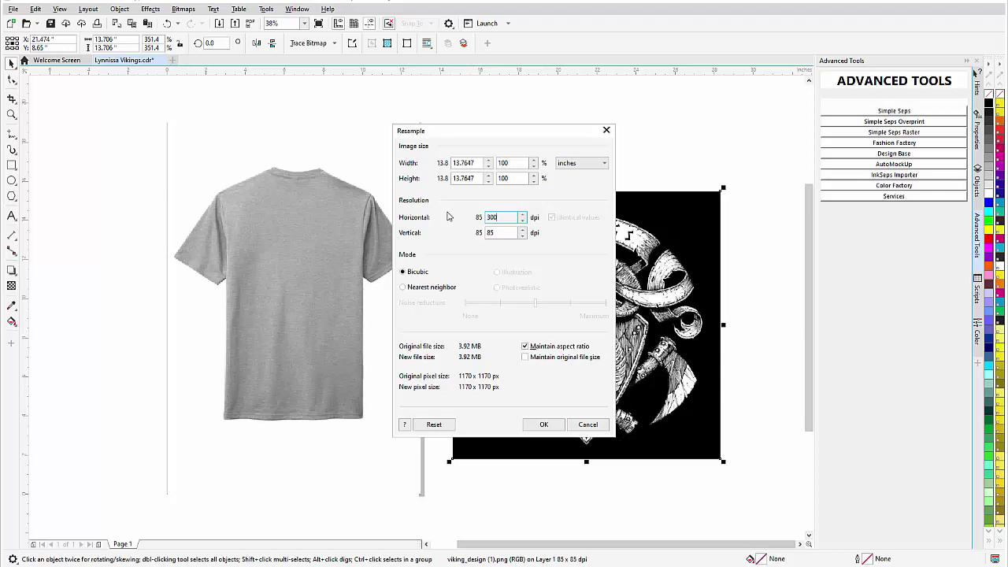
left_click(549, 427)
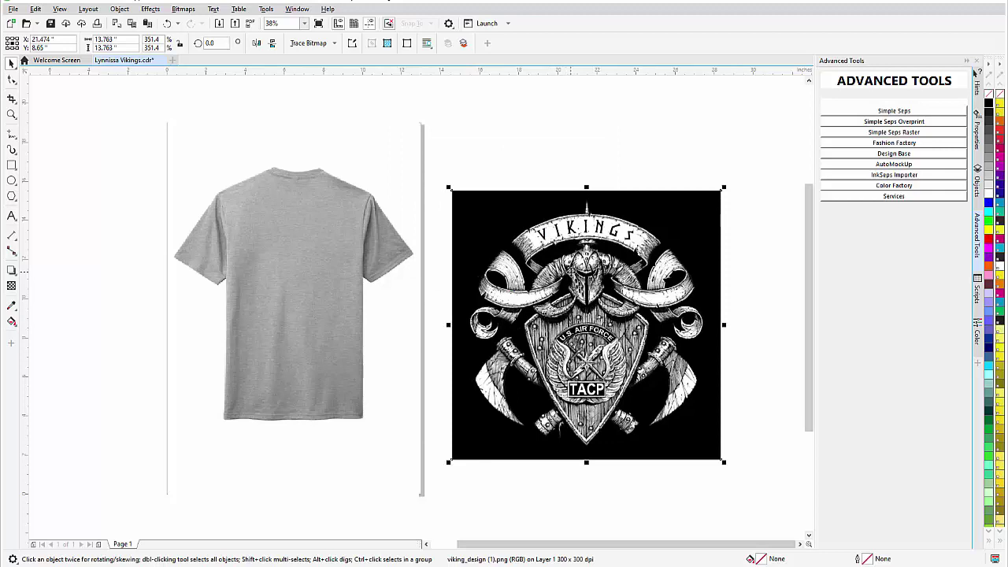
Send the Vikings crest bitmap to Corel PHOTO-PAINT with Bitmaps > Edit Bitmap
left_click(182, 11)
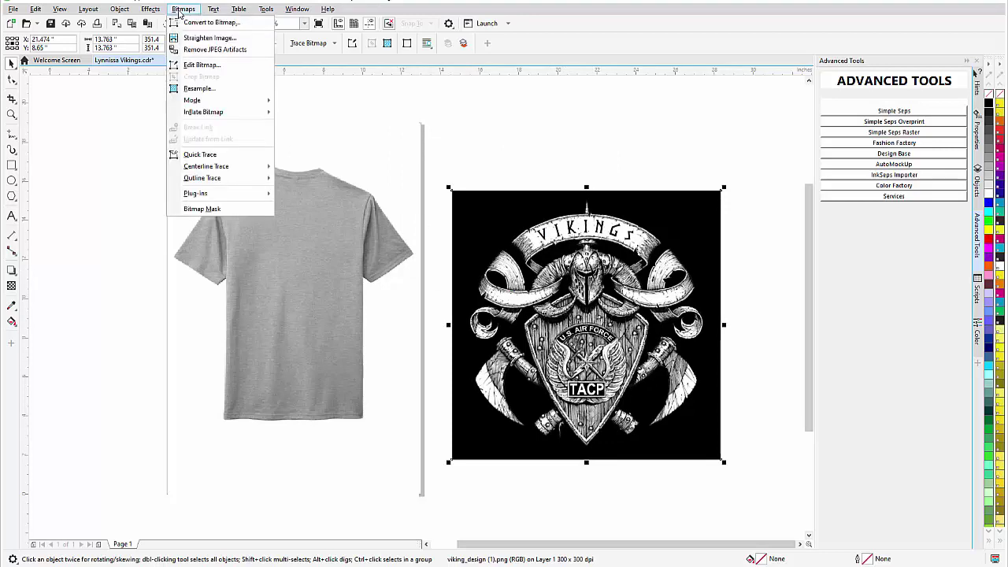
left_click(190, 66)
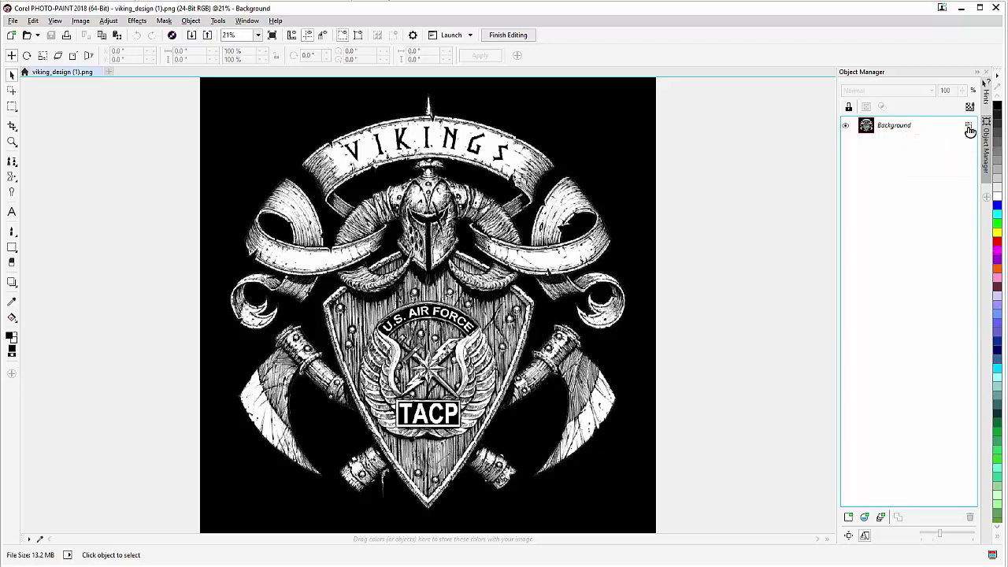
Convert the Background layer into Object 1 with Create object from background
left_click(970, 129)
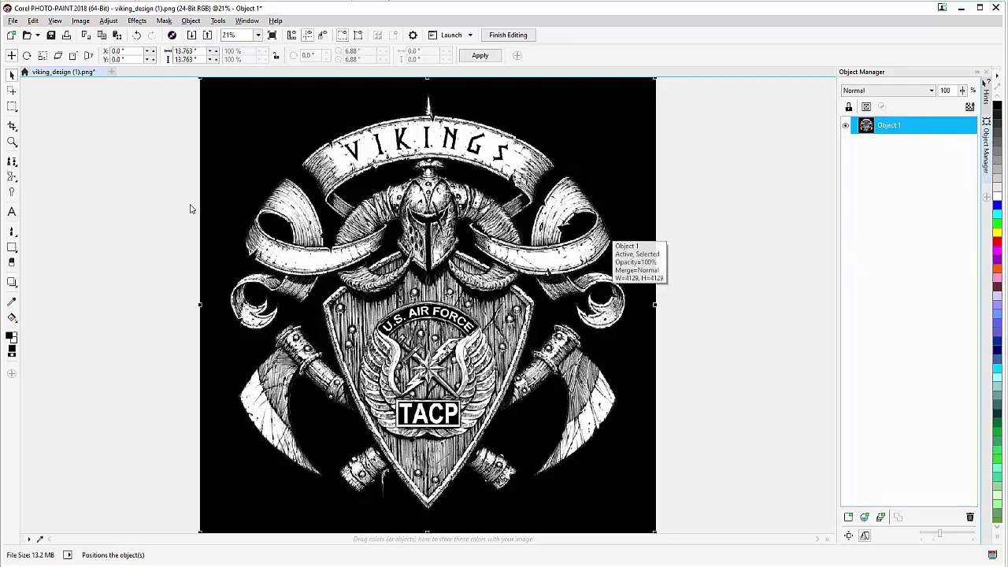
left_click(16, 113)
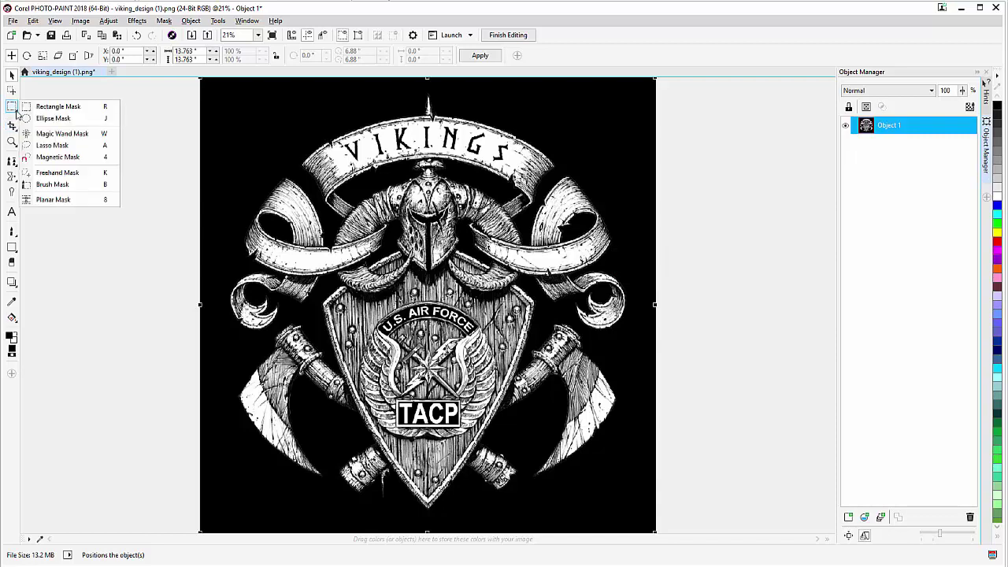
left_click(72, 134)
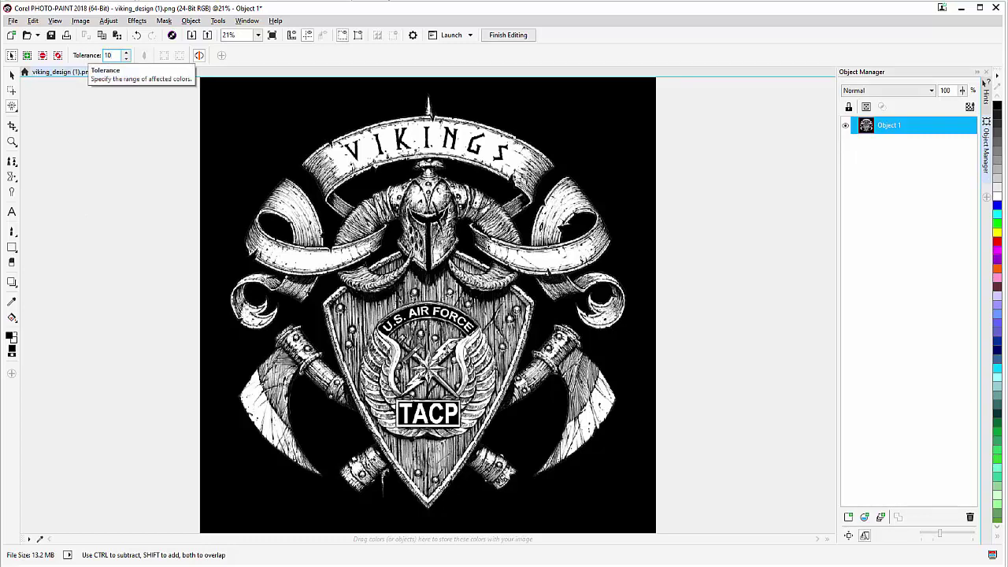
left_click(12, 73)
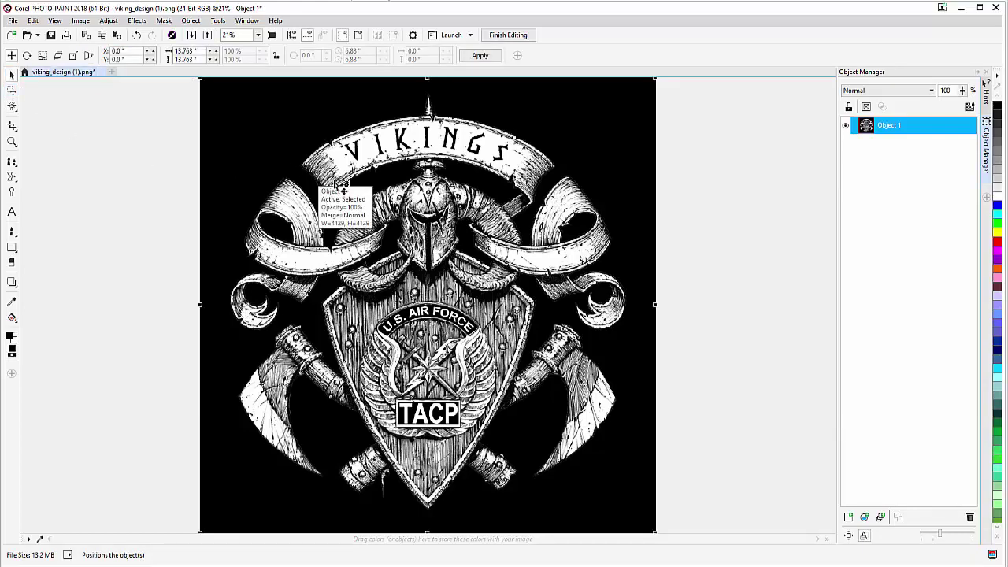
scroll(343, 191, "up", 1)
scroll(338, 185, "up", 1)
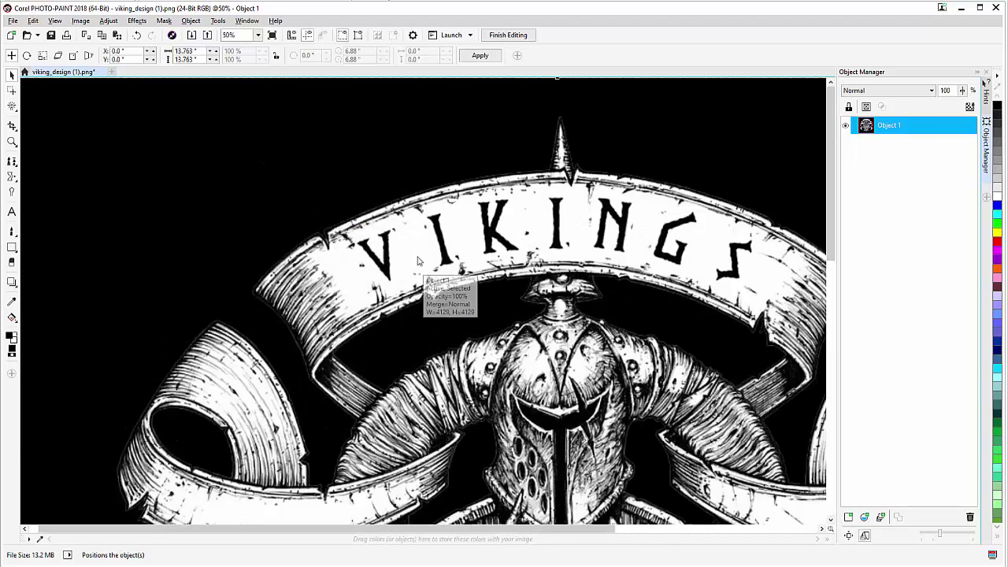
scroll(367, 232, "up", 1)
scroll(435, 286, "up", 1)
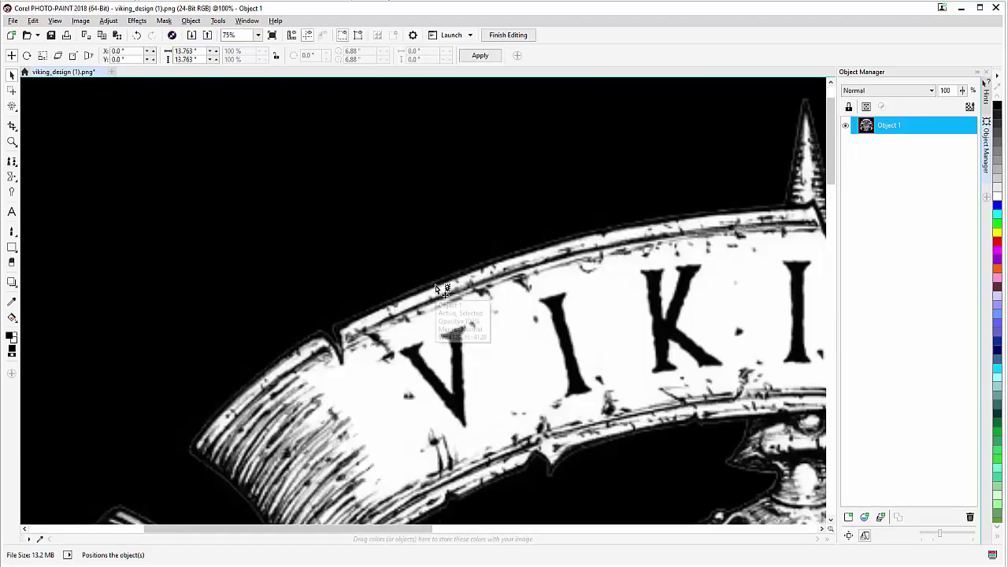
scroll(435, 286, "up", 1)
scroll(433, 288, "up", 1)
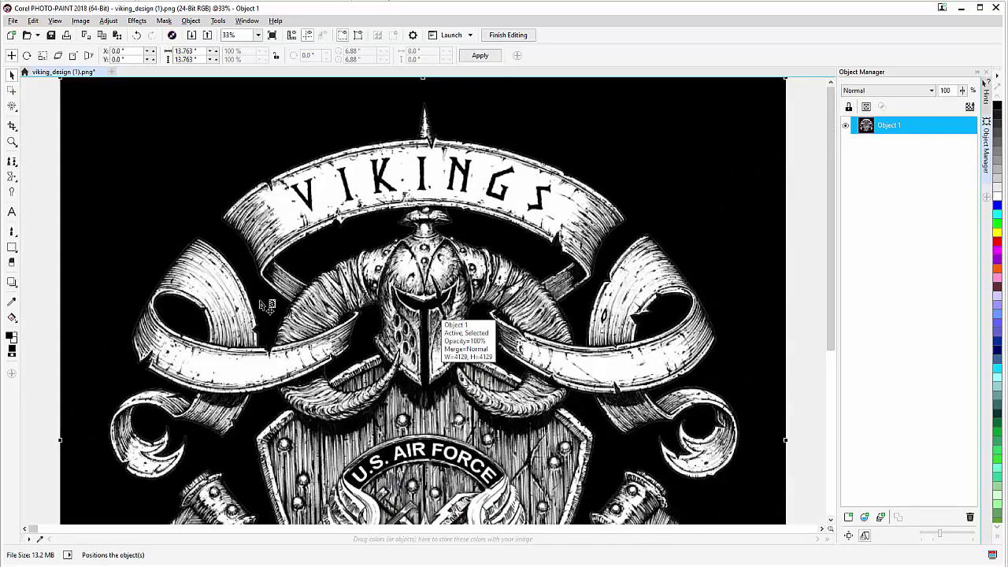
Mask the black background around the crest with the Magic Wand at tolerance 10, zooming in on the edges
left_click(12, 108)
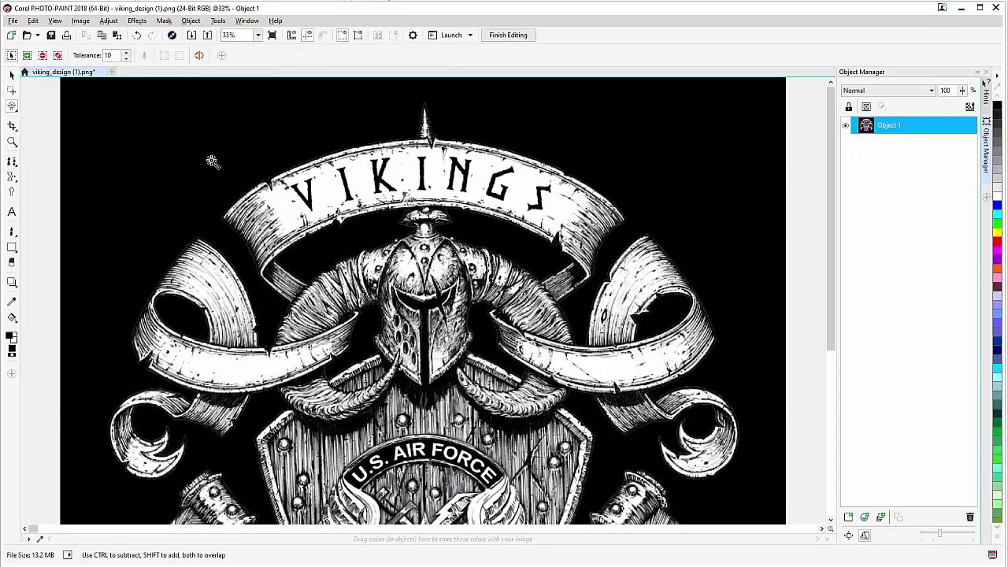
left_click(276, 161)
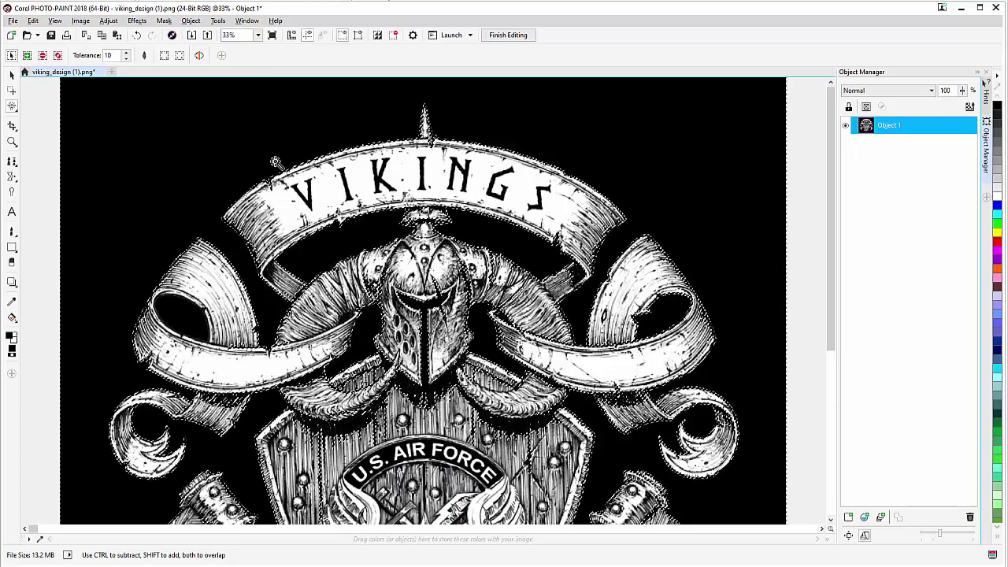
scroll(289, 175, "up", 2)
scroll(437, 308, "up", 1)
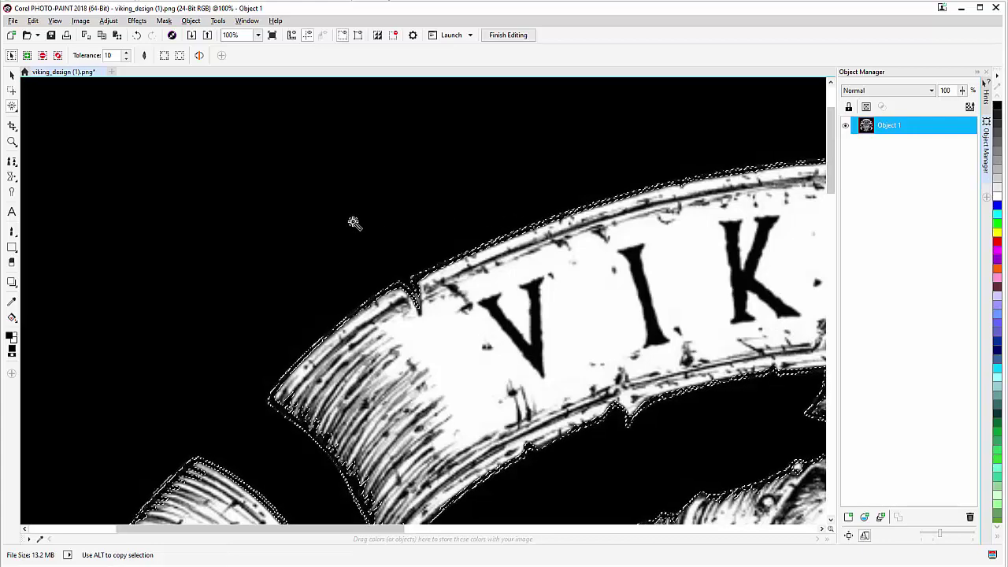
Clear the old mask and re-mask the black background with the Magic Wand at tolerance 5
key("ctrl+shift+r")
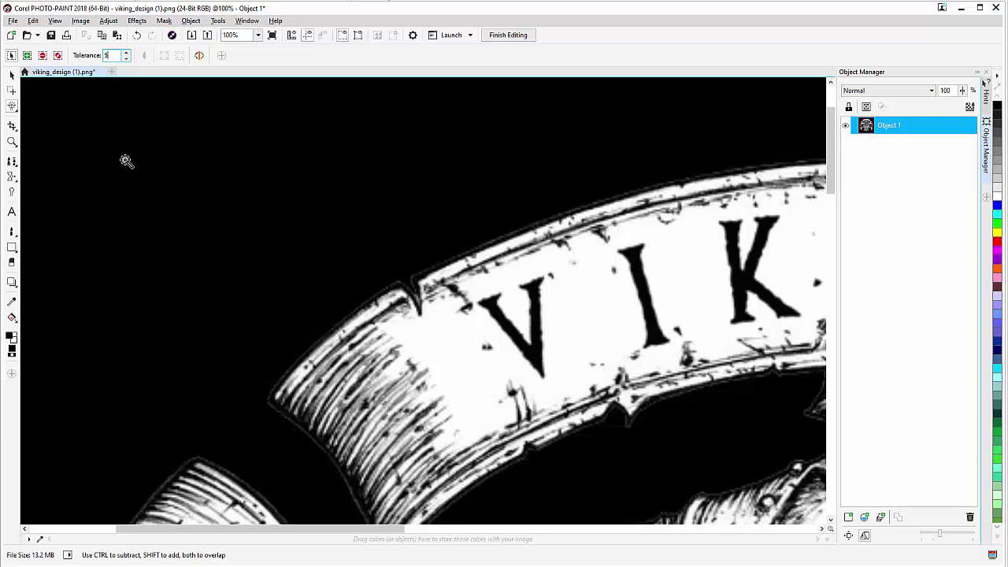
left_click(333, 261)
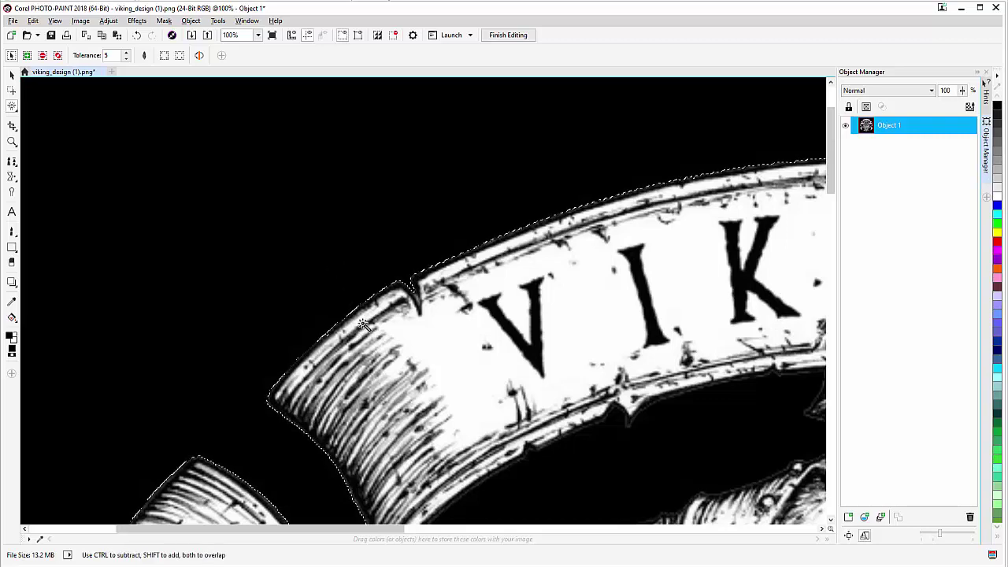
scroll(417, 290, "up", 2)
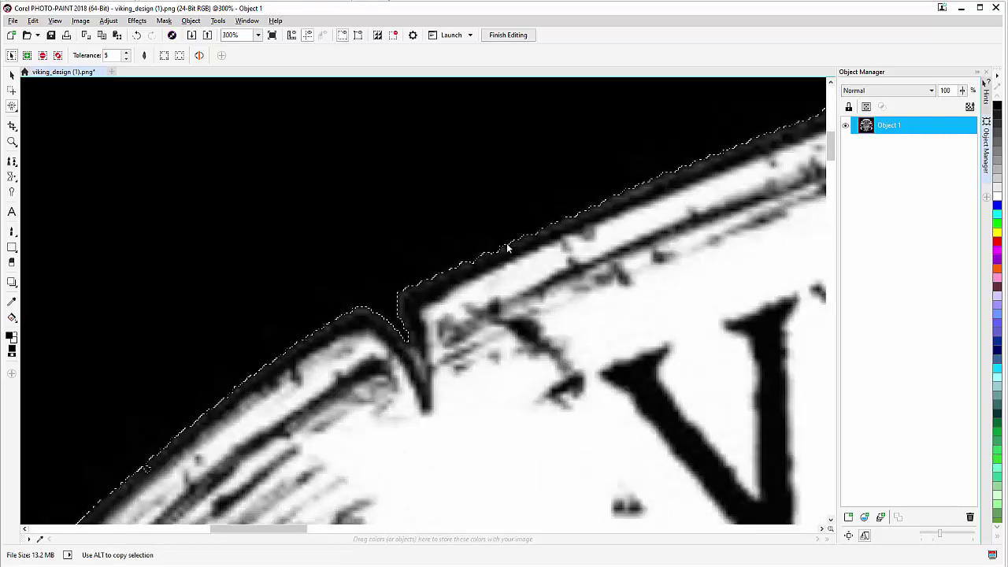
scroll(426, 403, "down", 4)
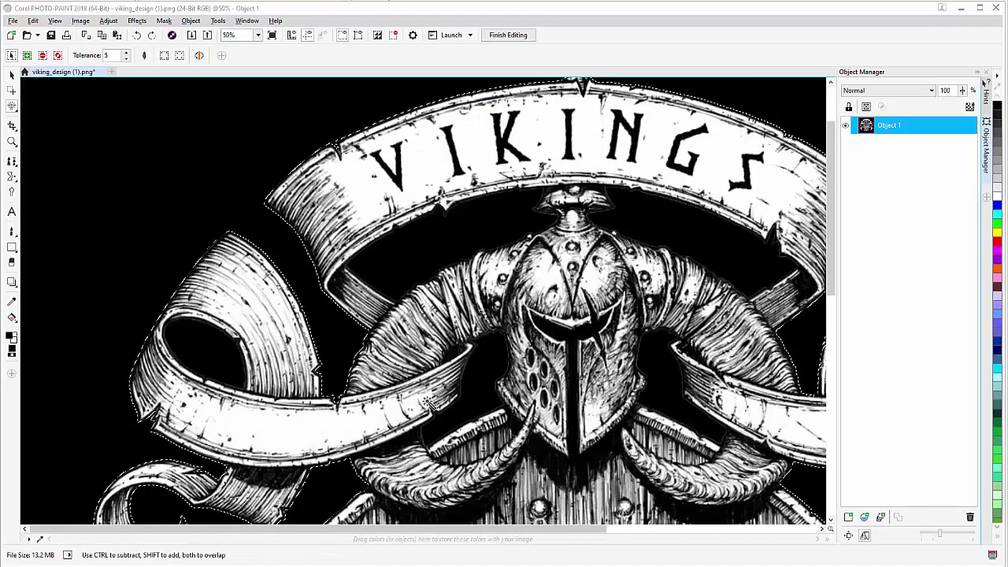
scroll(426, 404, "down", 1)
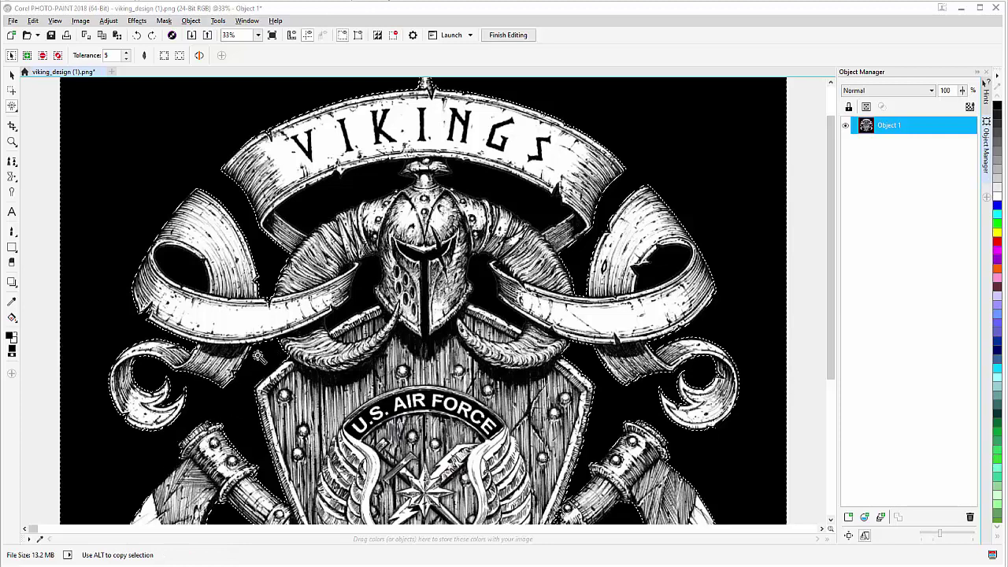
Add the black holes inside the banner loops to the mask in additive mode
left_click(189, 271, "shift")
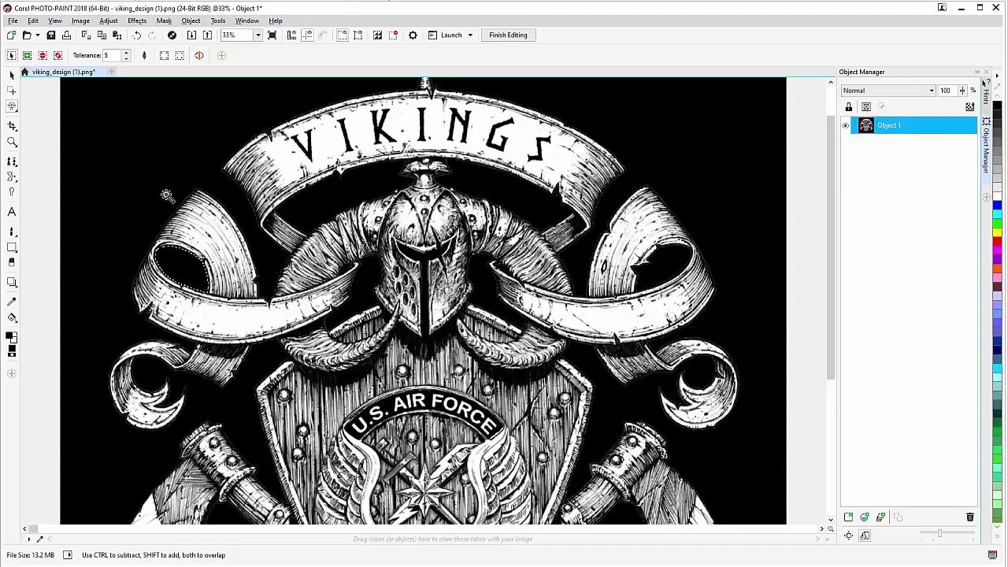
left_click(189, 266, "shift")
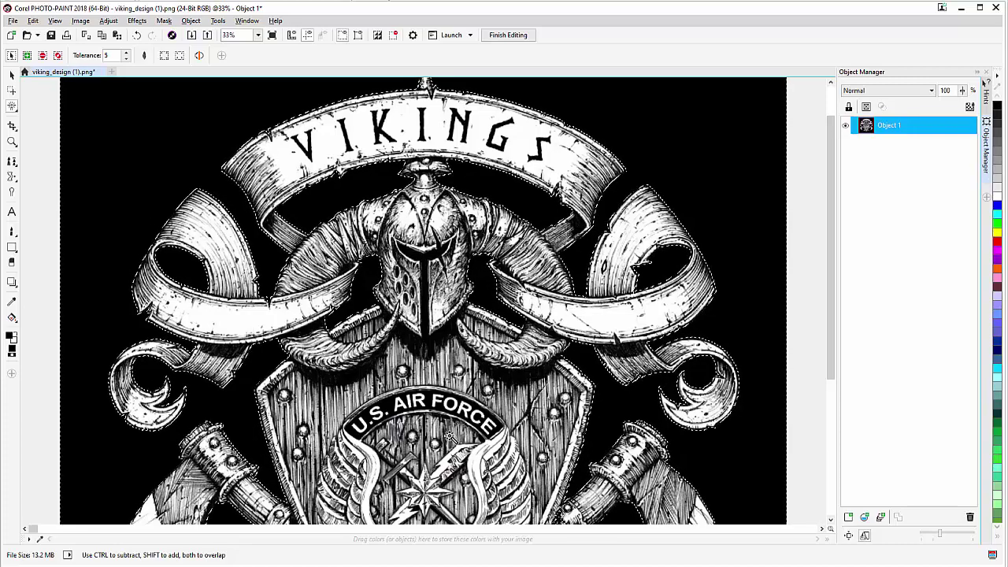
Undo two premature deletions so the crest stays intact with its tolerance-5 background mask
key("Delete")
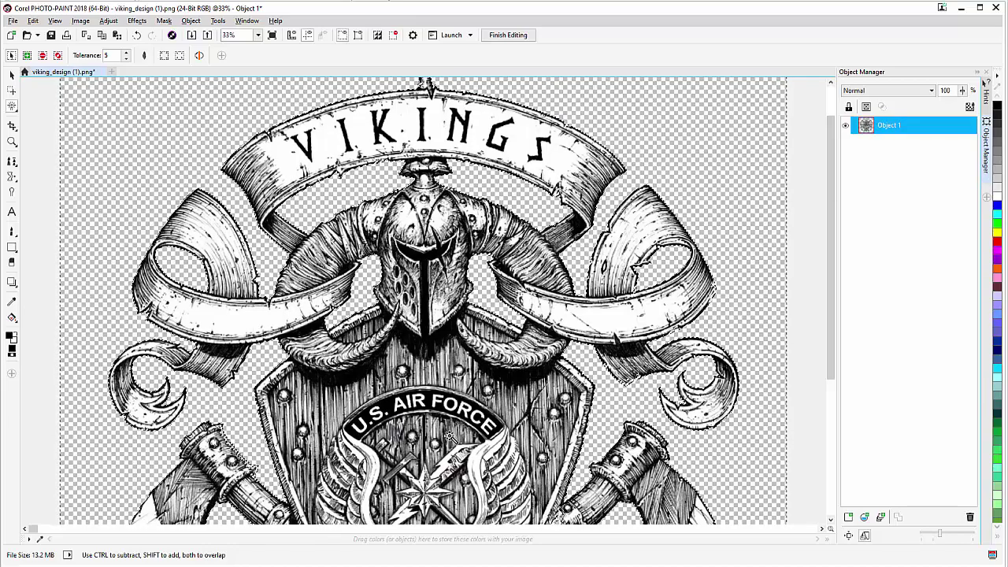
key("ctrl+z")
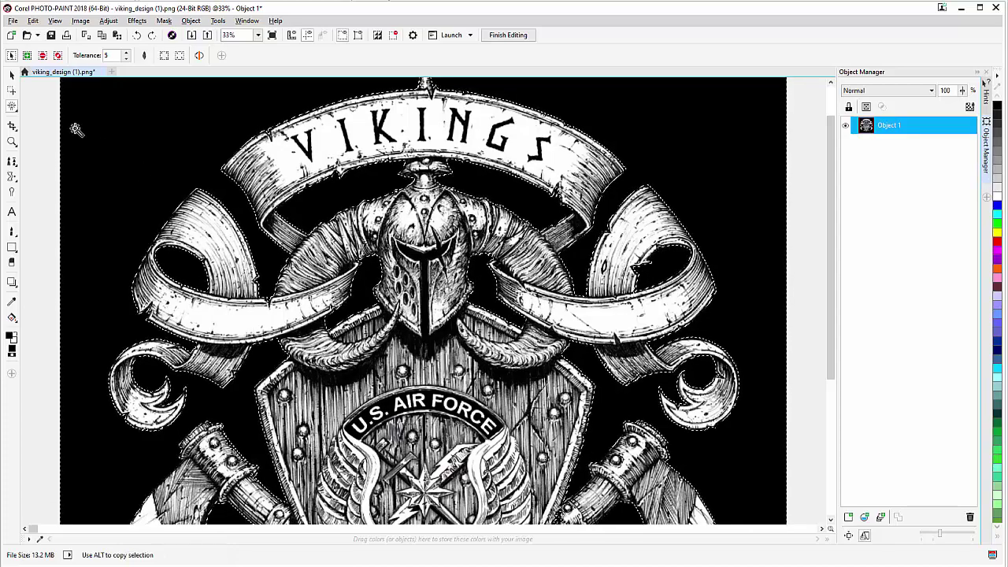
left_click(13, 76)
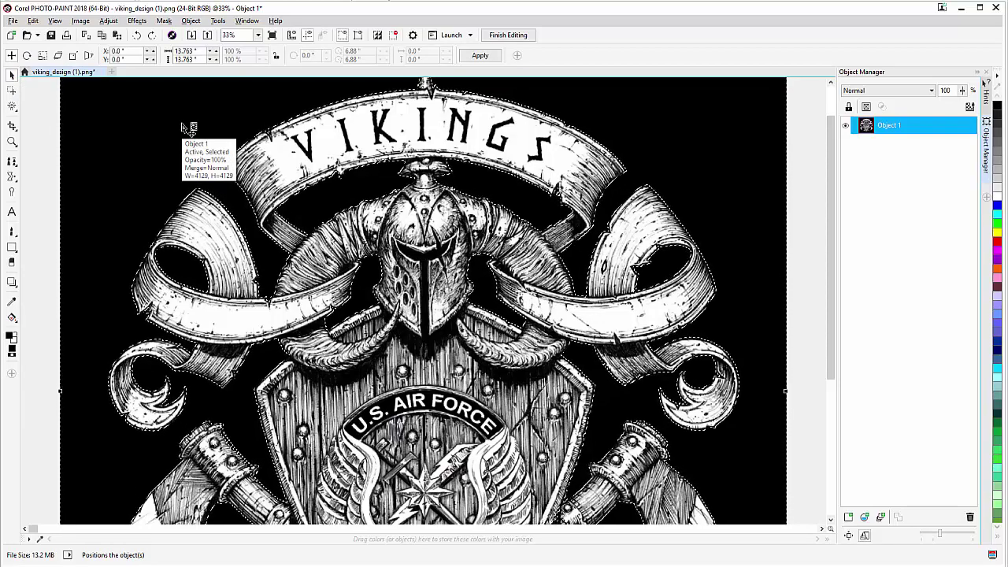
key("Delete")
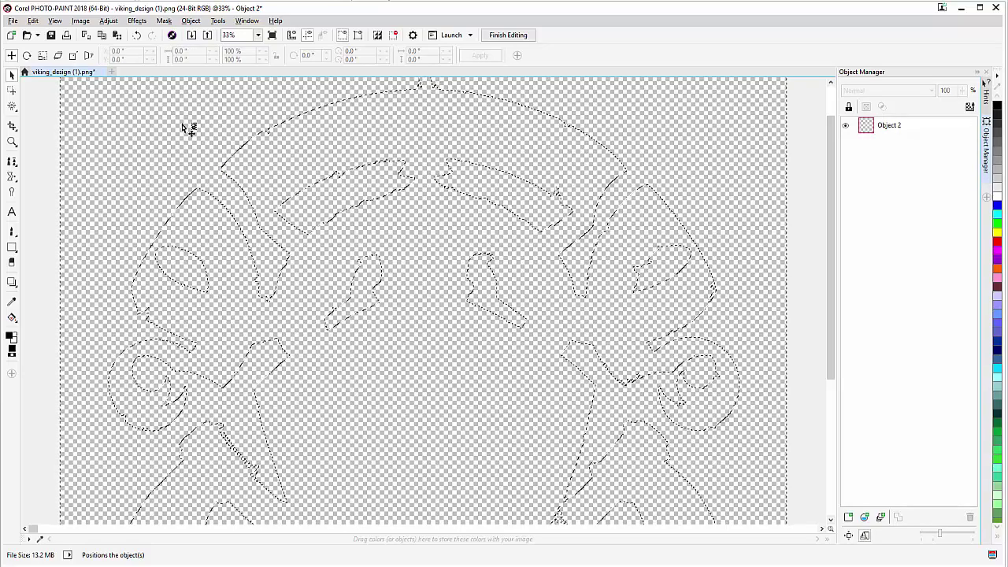
key("ctrl+z")
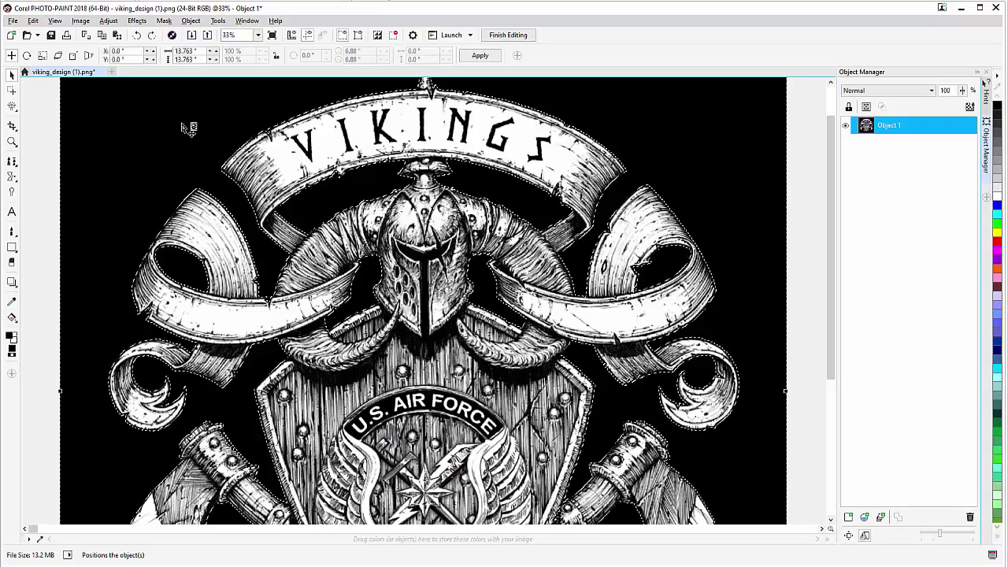
left_click(12, 107)
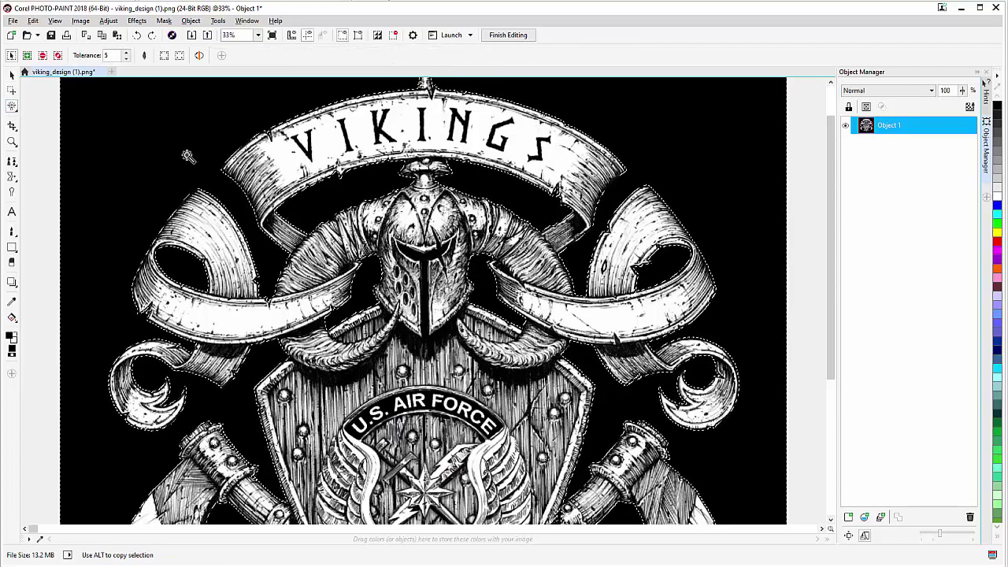
Delete the masked black background to transparency, remove the mask, save, and close PHOTO-PAINT
key("Delete")
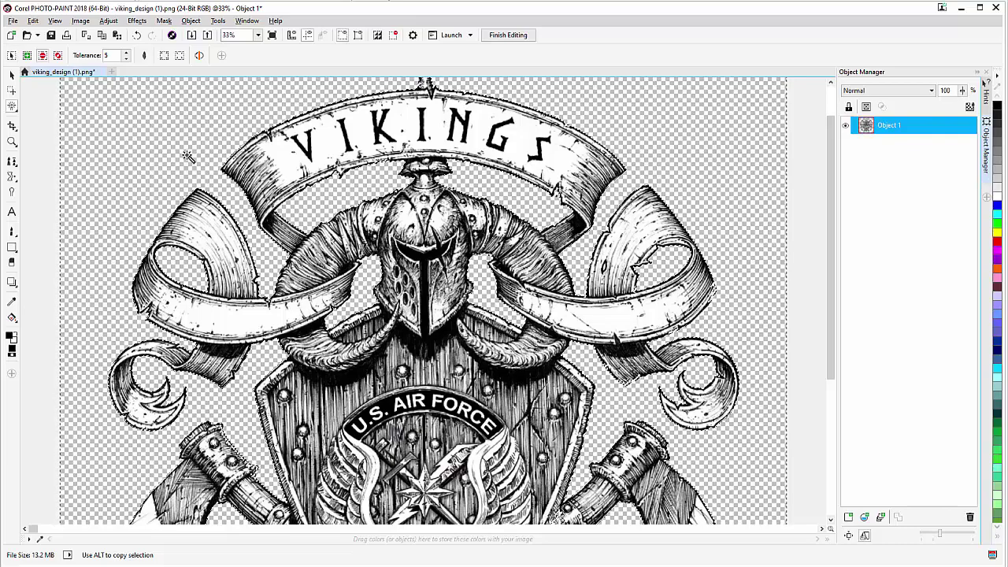
key("ctrl+shift+r")
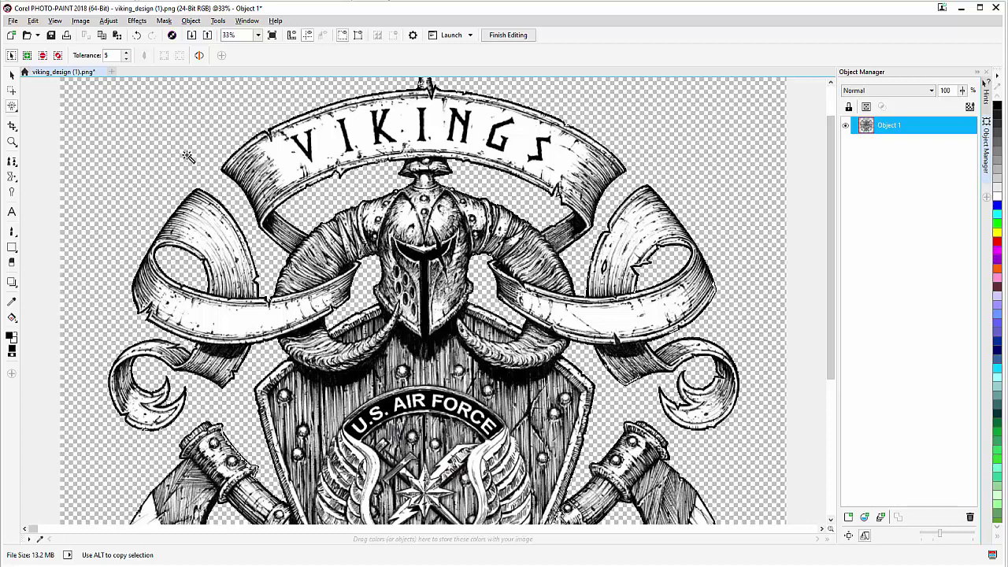
left_click(51, 34)
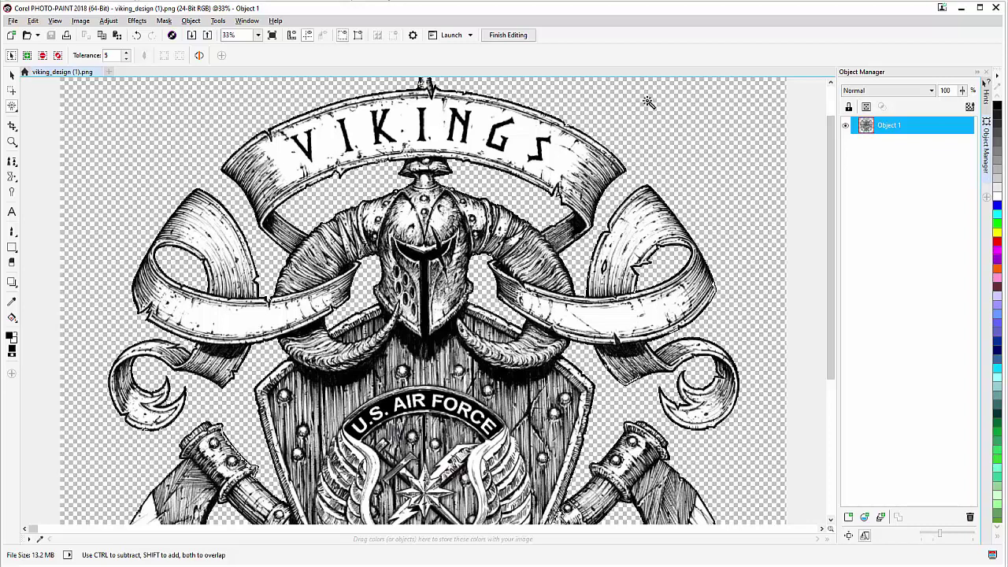
left_click(999, 9)
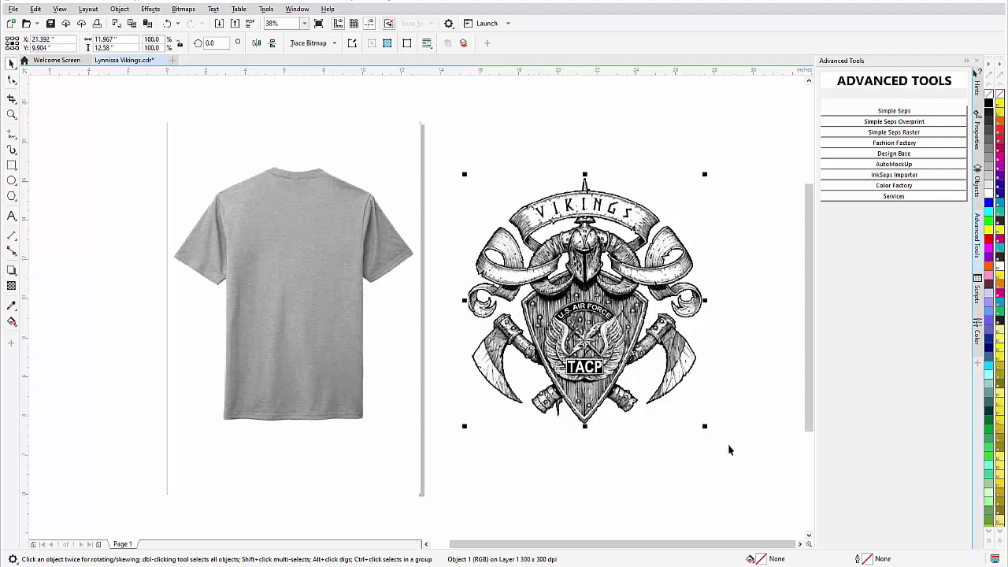
Make a black monochrome copy of the crest with Color Factory's CREATE MONOCHROME
left_click(902, 186)
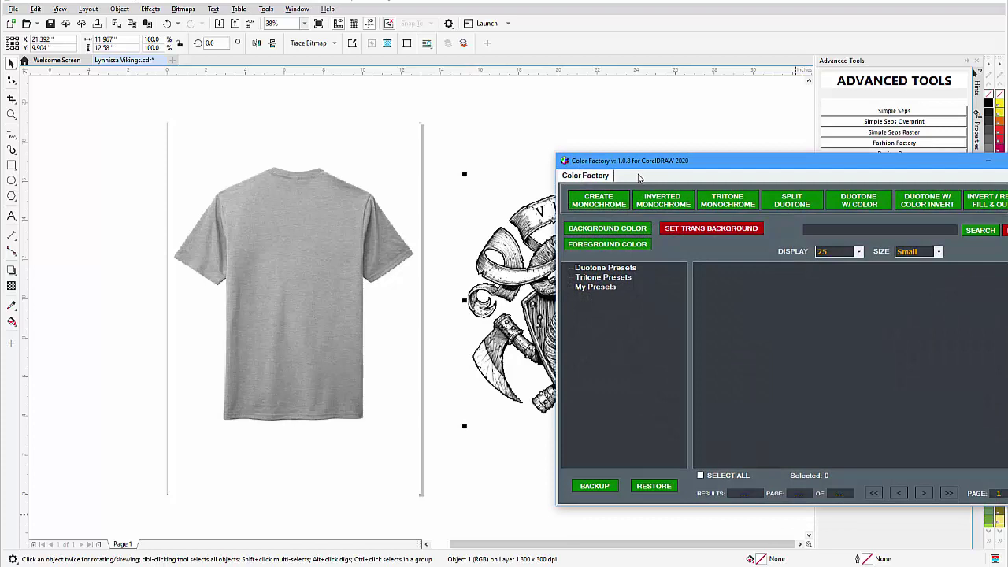
left_click_drag(642, 161, 836, 164)
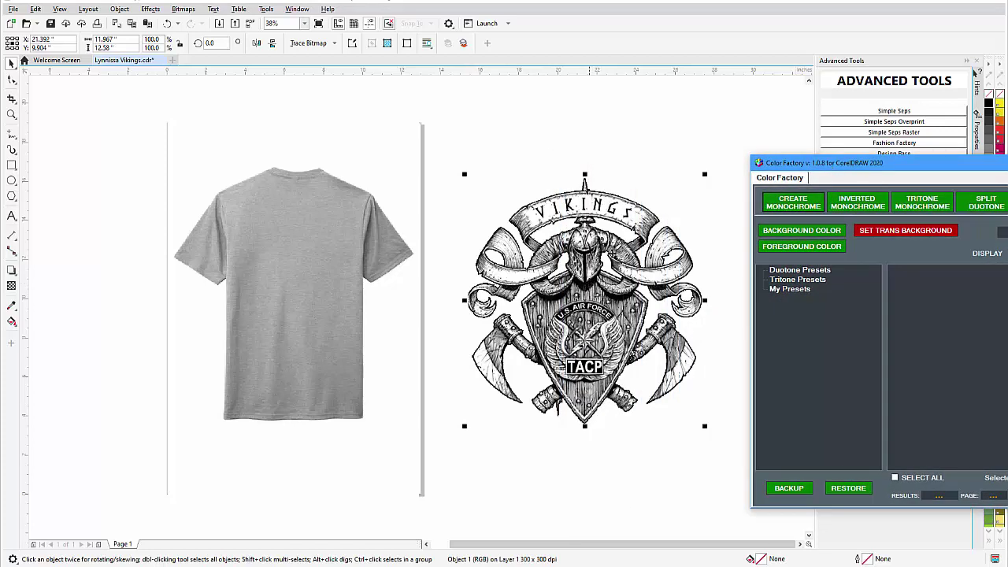
left_click(796, 206)
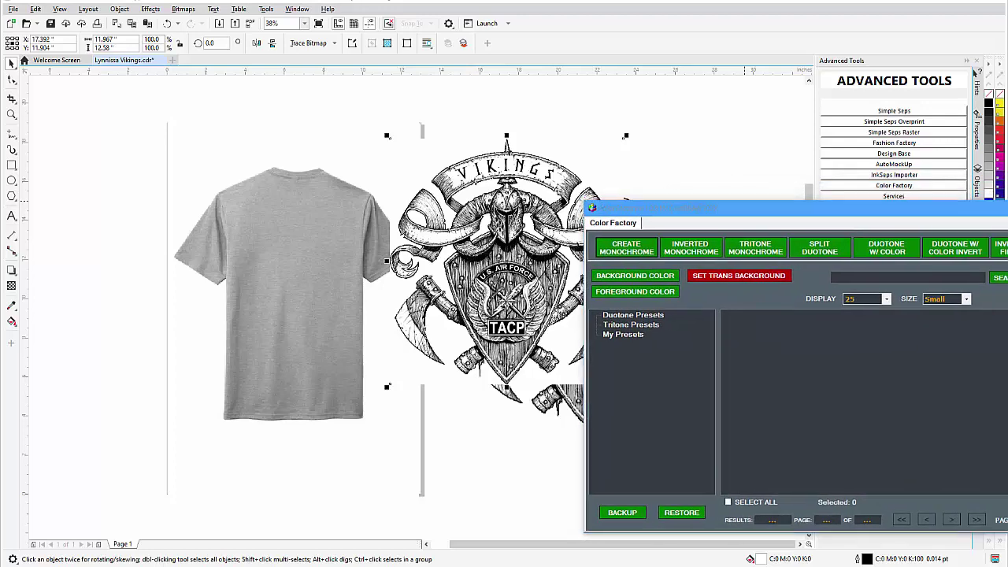
Close Color Factory, move the monochrome crest onto the t-shirt page, and delete the RGB original
left_click(1005, 208)
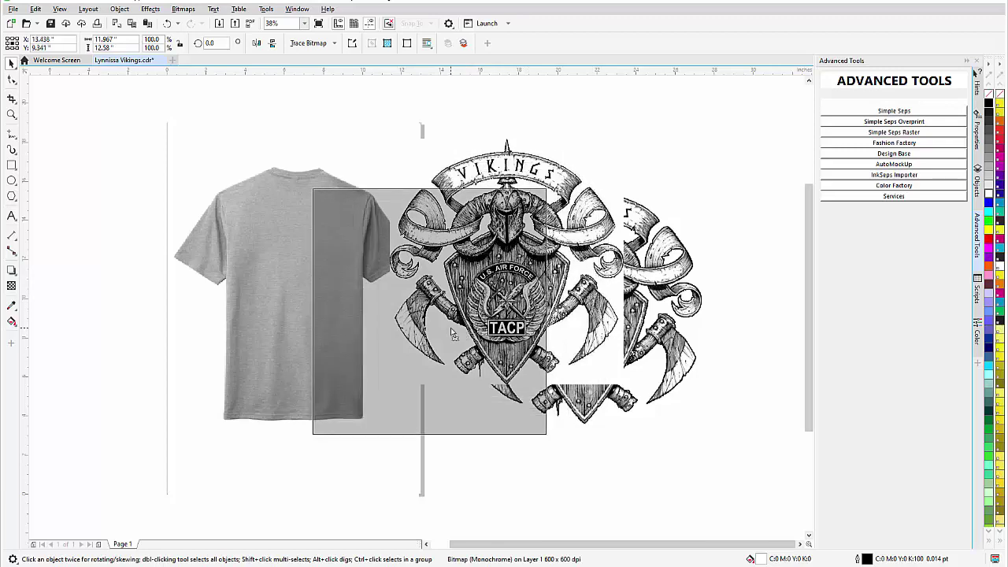
left_click_drag(428, 328, 295, 302)
left_click(575, 327)
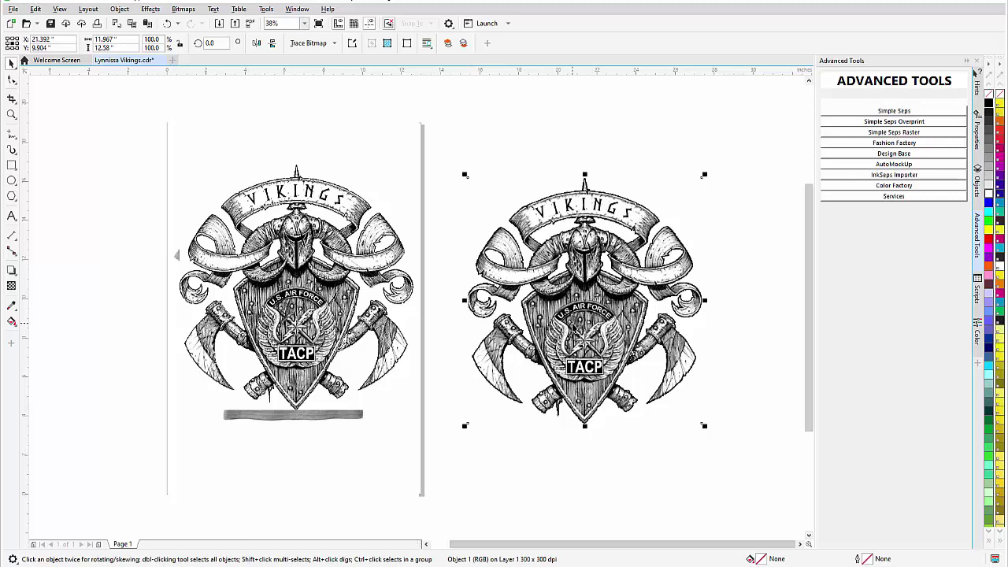
key("Delete")
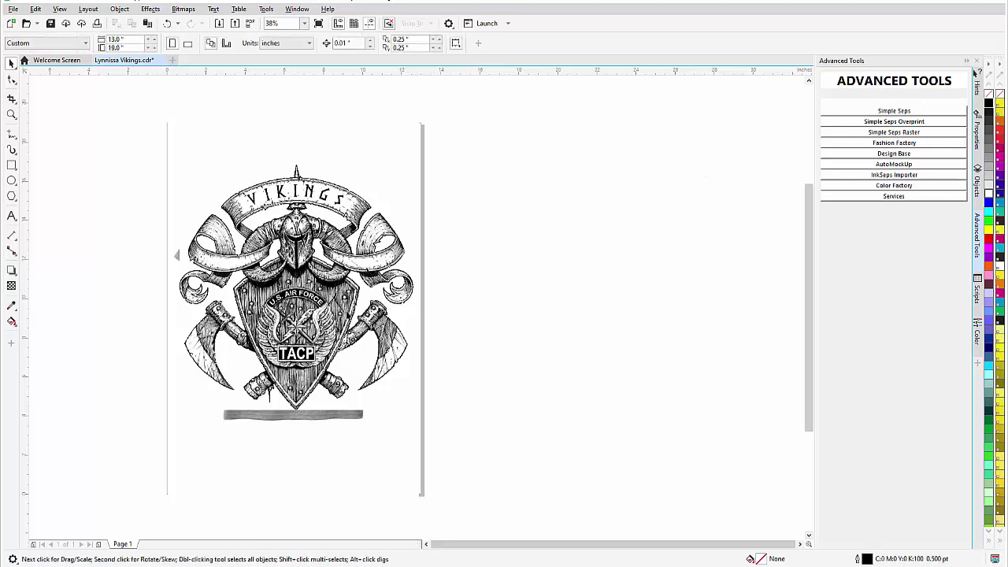
left_click(296, 323)
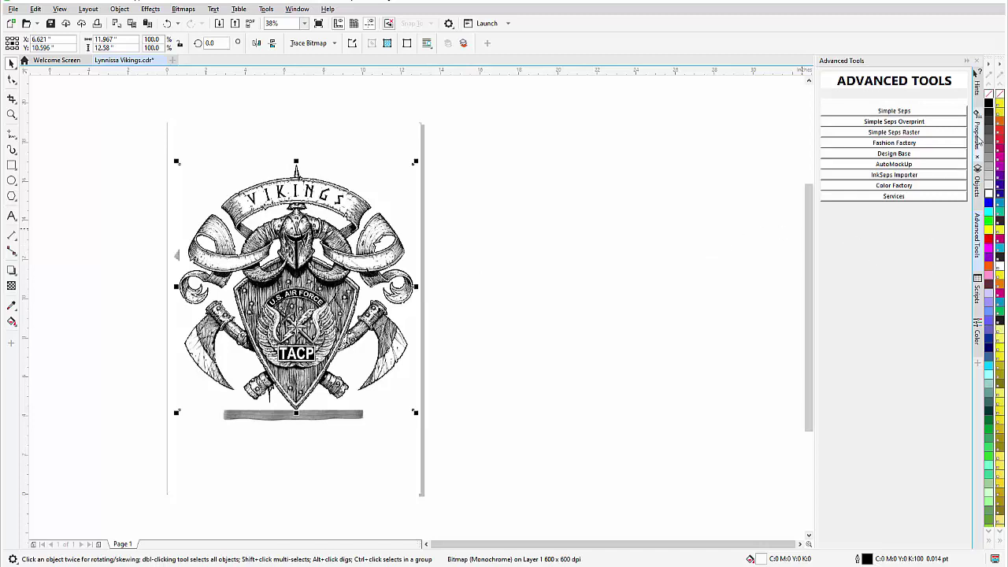
Clear the crest bitmap's background fill, shrink it to 51.8%, and move it onto the shirt's upper back
left_click(989, 207)
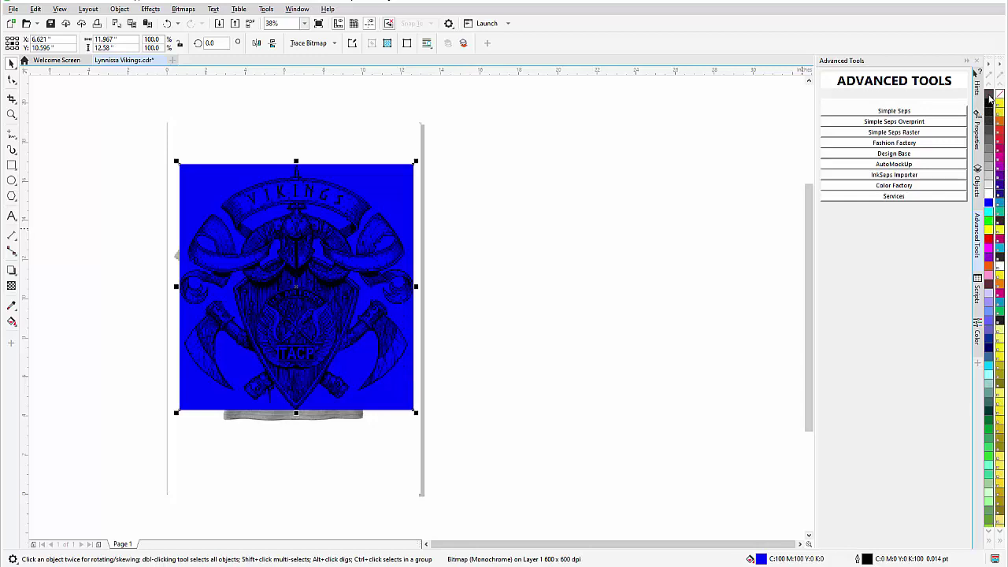
left_click(990, 96)
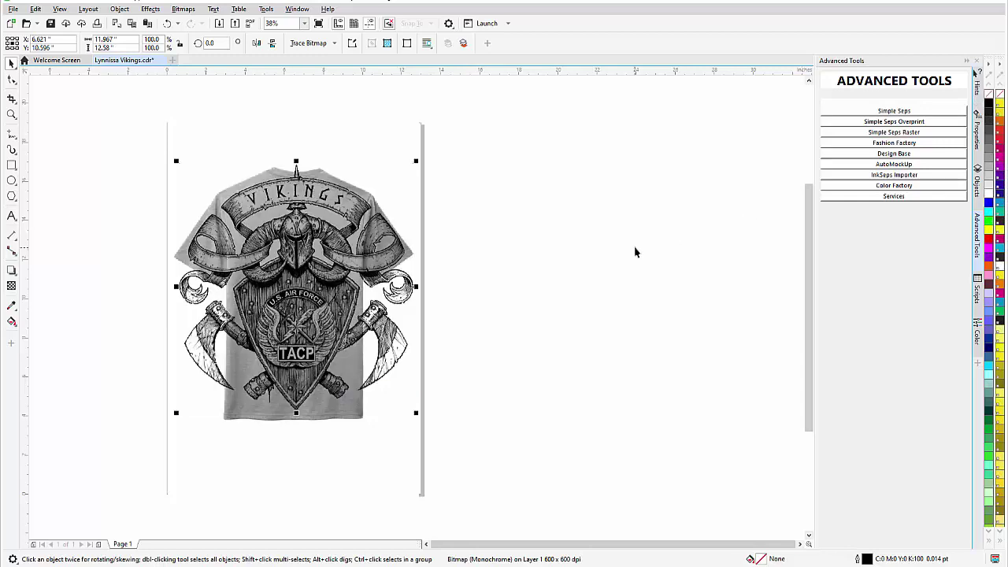
left_click_drag(416, 161, 328, 254)
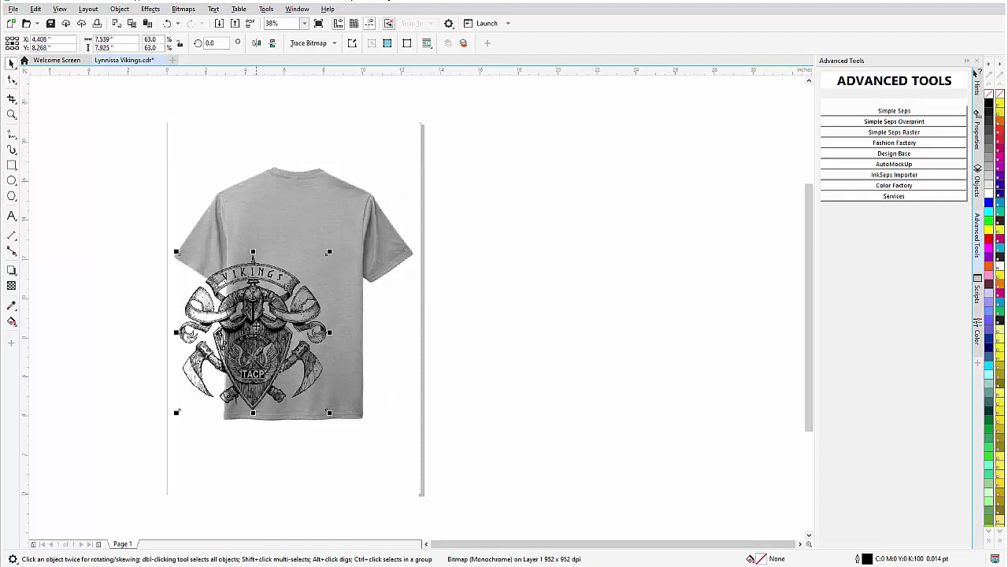
left_click_drag(258, 321, 295, 260)
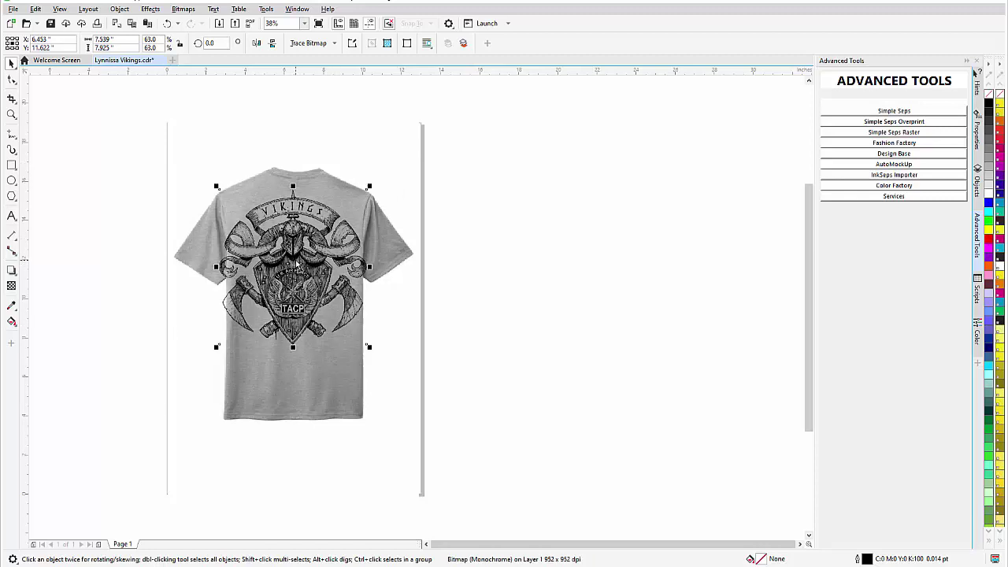
left_click_drag(369, 187, 345, 211)
left_click(287, 289)
left_click_drag(288, 288, 302, 260)
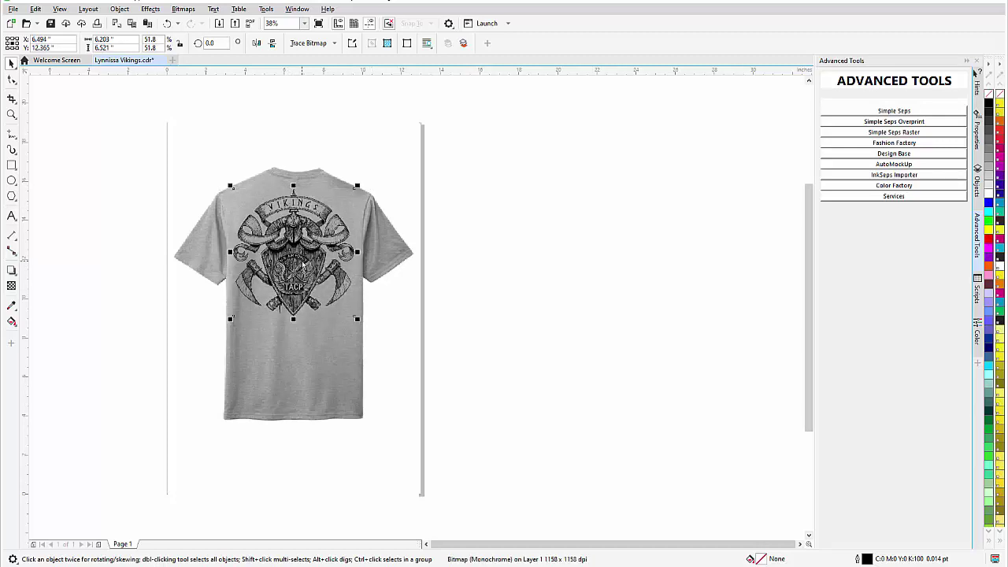
Try grey, blue and dark teal ink on the crest, then restore black and nudge it right
scroll(271, 247, "up", 2)
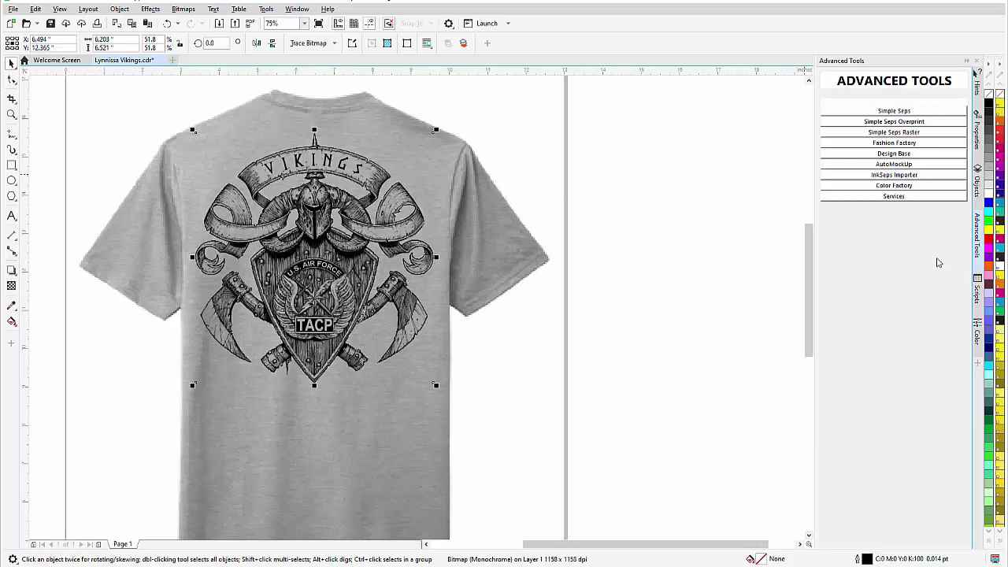
right_click(990, 135)
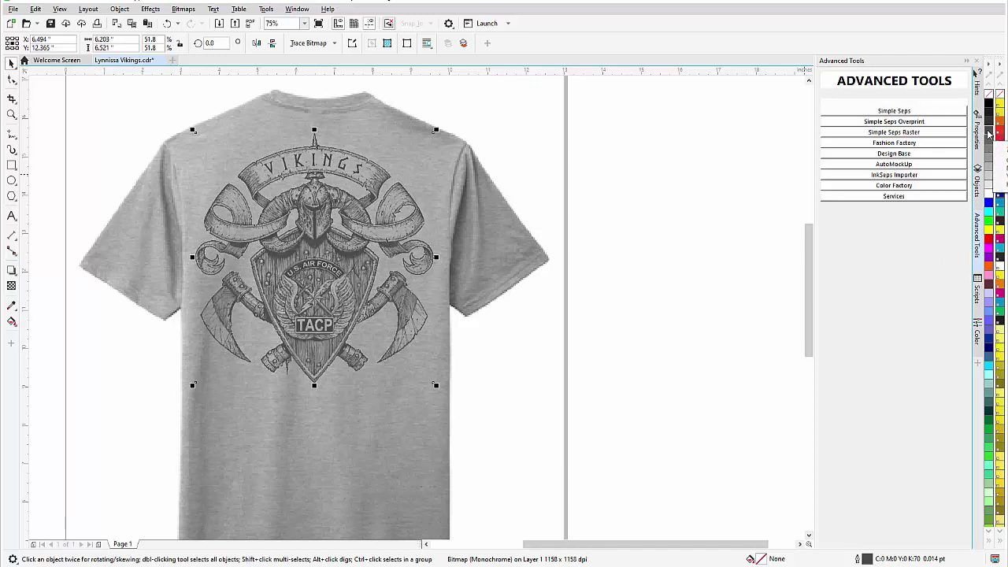
right_click(990, 347)
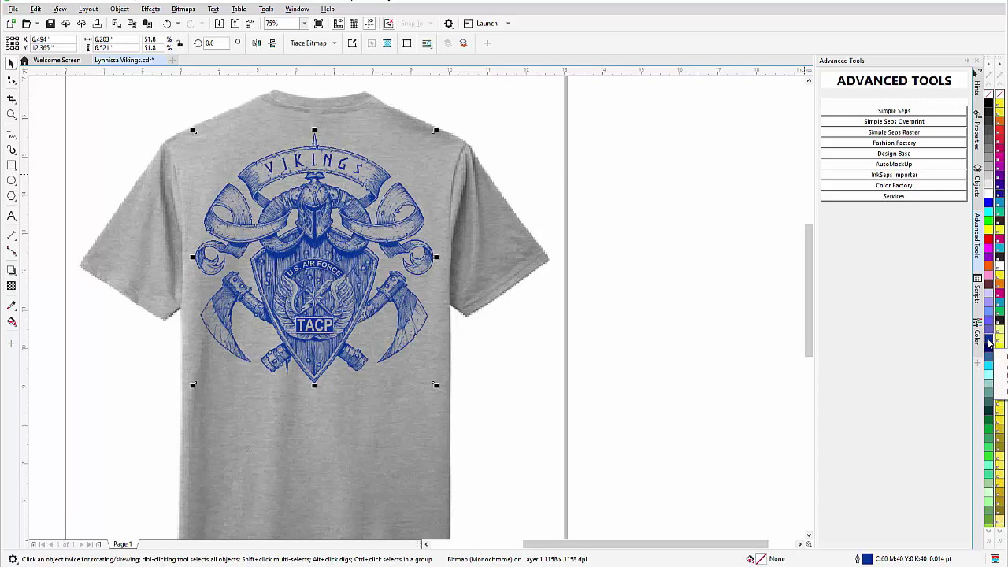
right_click(990, 413)
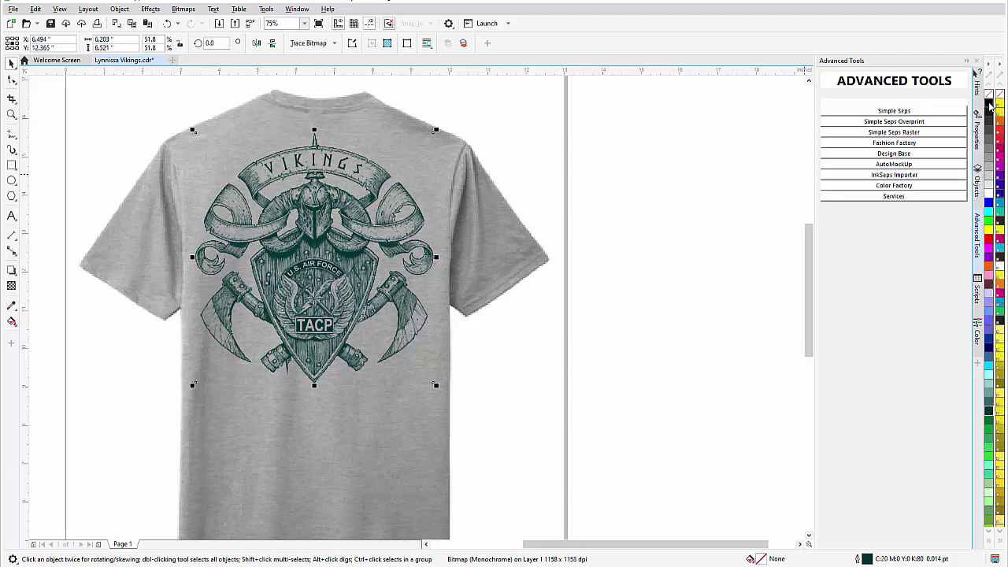
left_click(989, 103)
left_click_drag(315, 303, 319, 302)
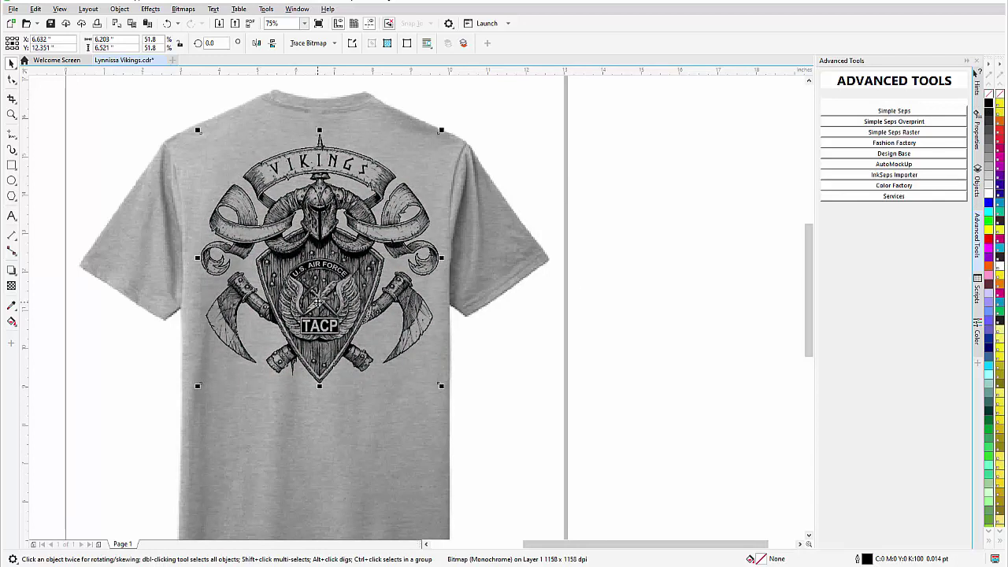